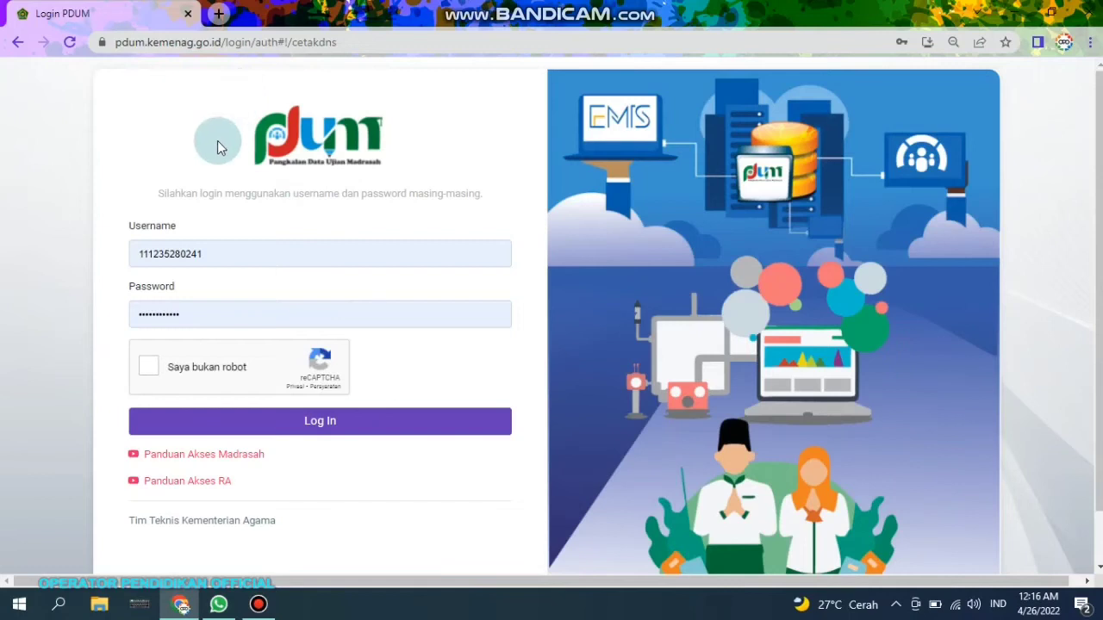
Complete the reCAPTCHA check and log in to PDUM with the prefilled credentials.
{"action": "left_click", "coordinate": [132, 360]}
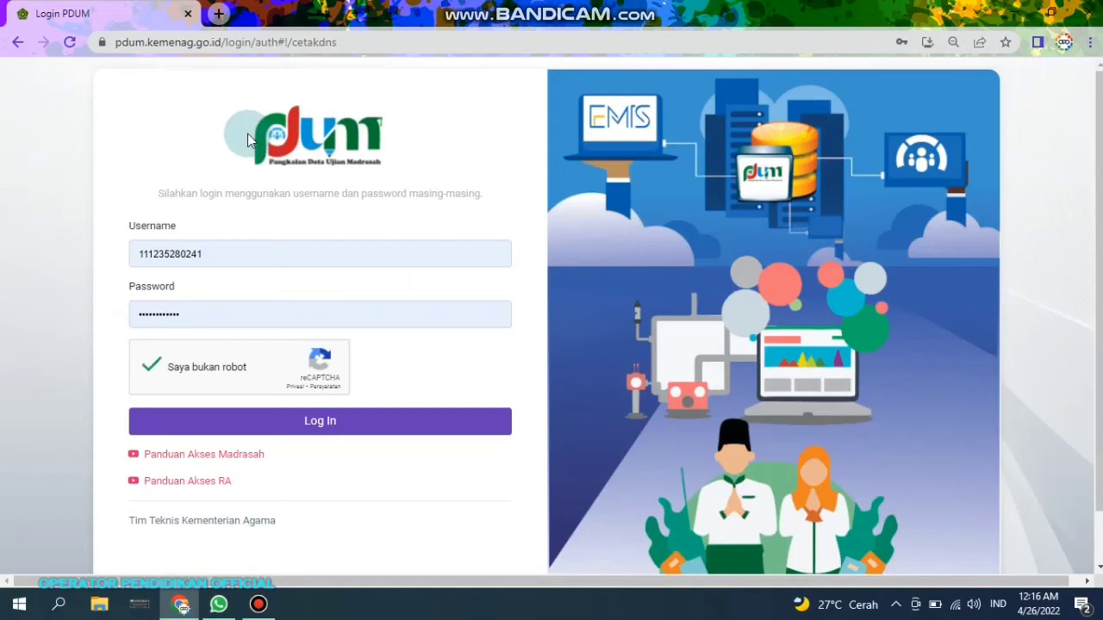
{"action": "left_click", "coordinate": [337, 422]}
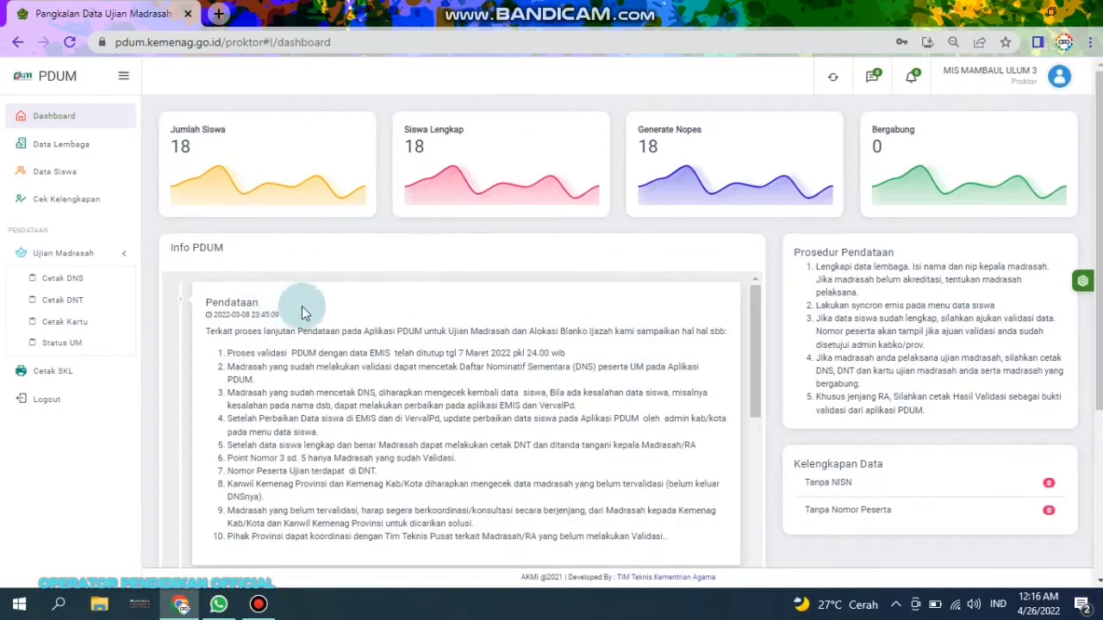
Open the Cetak SKL page and set the student table to show 25 entries.
{"action": "scroll", "coordinate": [69, 370], "scroll_direction": "down", "scroll_amount": 1}
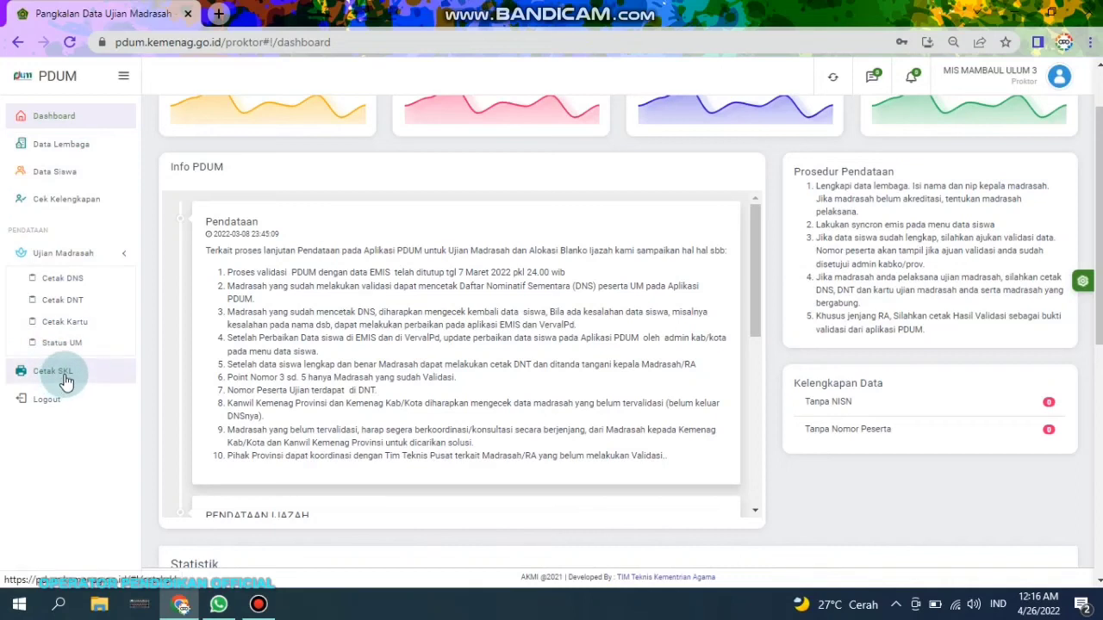
{"action": "left_click", "coordinate": [67, 381]}
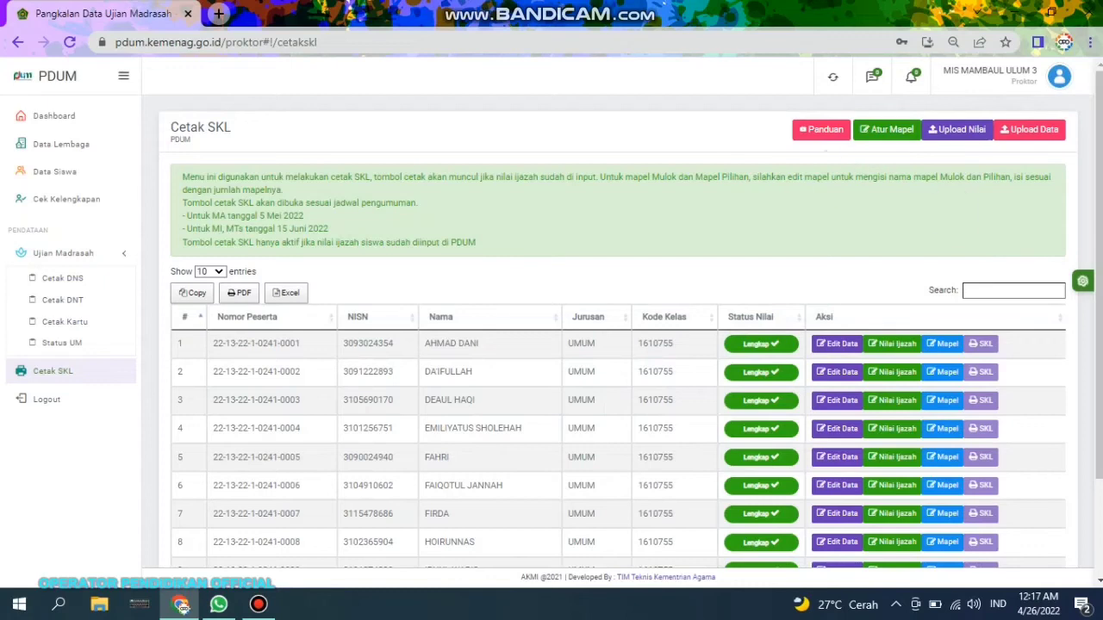
{"action": "scroll", "coordinate": [875, 148], "scroll_direction": "down", "scroll_amount": 3}
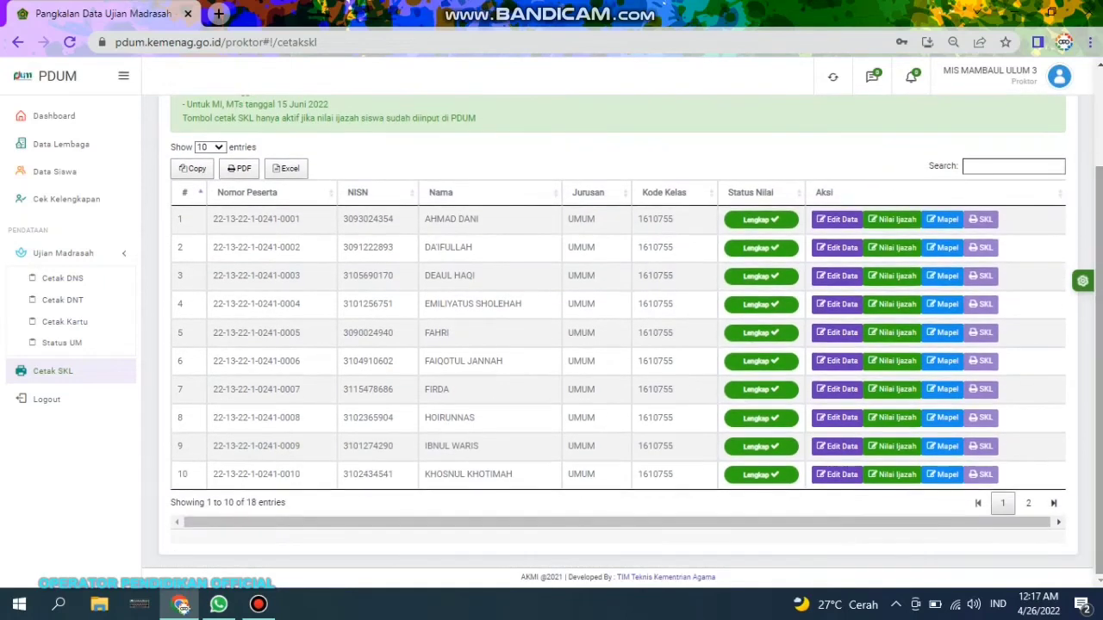
{"action": "left_click", "coordinate": [214, 147]}
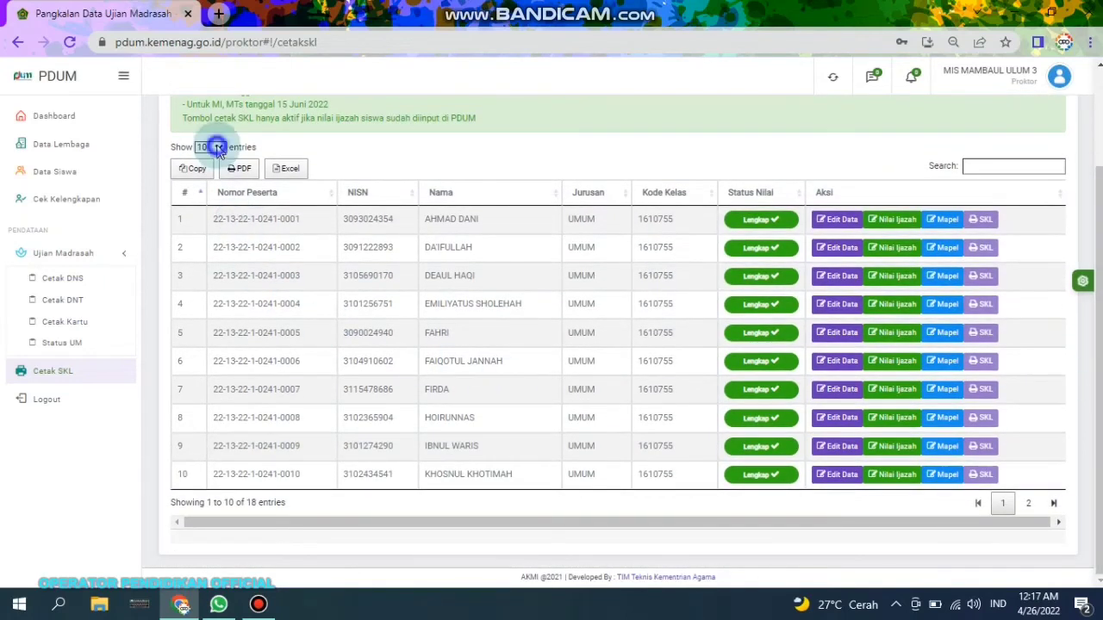
{"action": "left_click", "coordinate": [205, 178]}
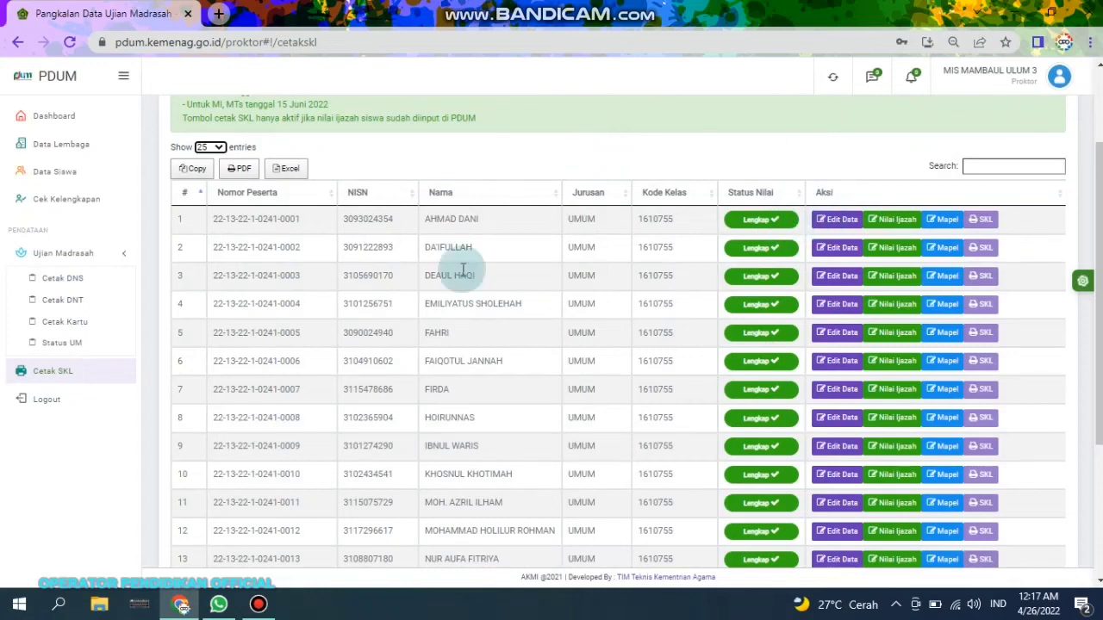
{"action": "scroll", "coordinate": [792, 258], "scroll_direction": "up", "scroll_amount": 1}
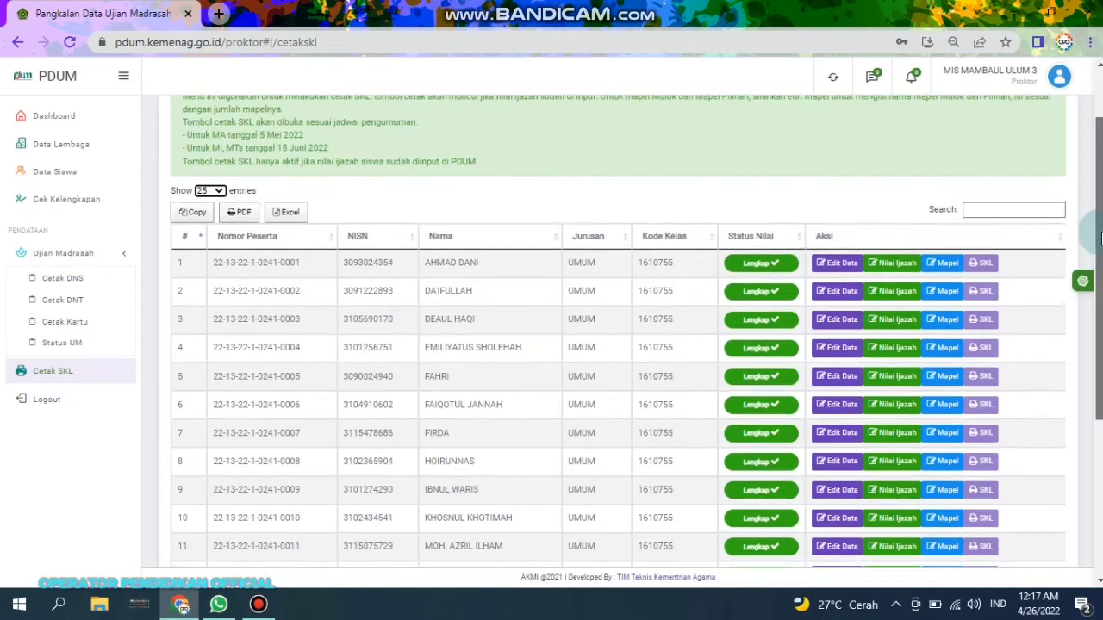
{"action": "scroll", "coordinate": [862, 271], "scroll_direction": "up", "scroll_amount": 1}
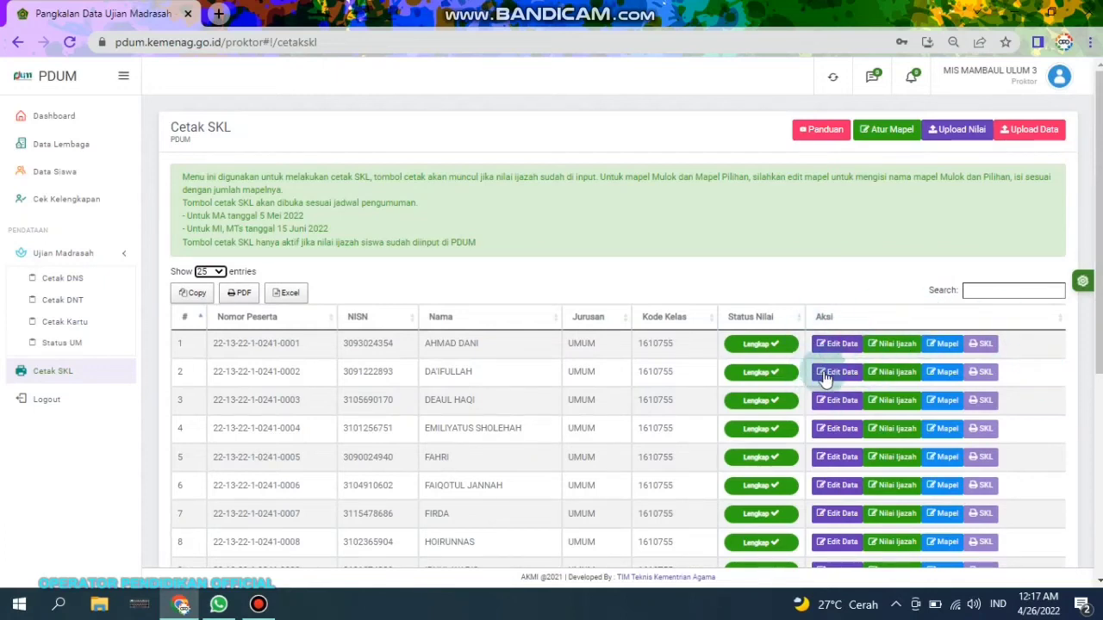
Review the NIS Madrasah, Nomor SKL and Nomor Seri Ijazah fields in the first student's data form and close it without saving.
{"action": "left_click", "coordinate": [834, 345]}
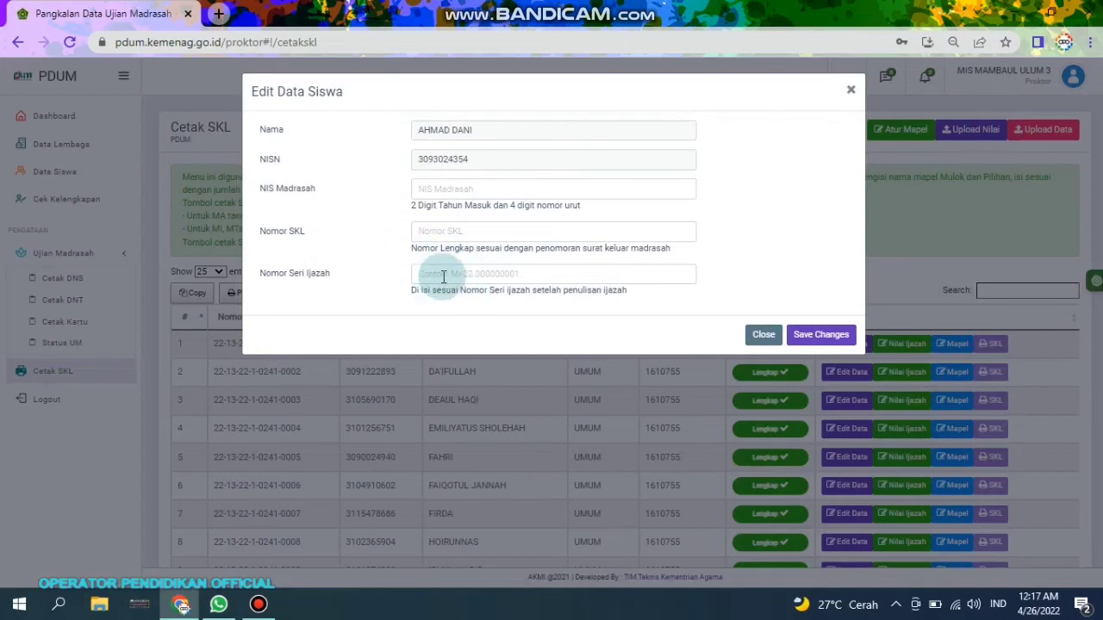
{"action": "left_click", "coordinate": [484, 276]}
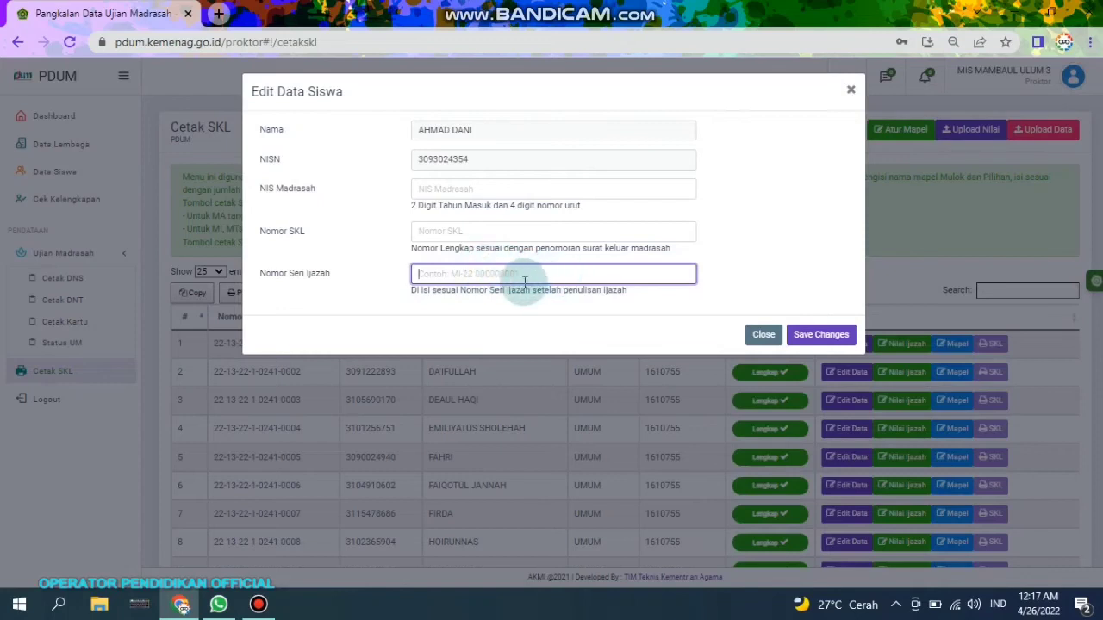
{"action": "left_click", "coordinate": [537, 233]}
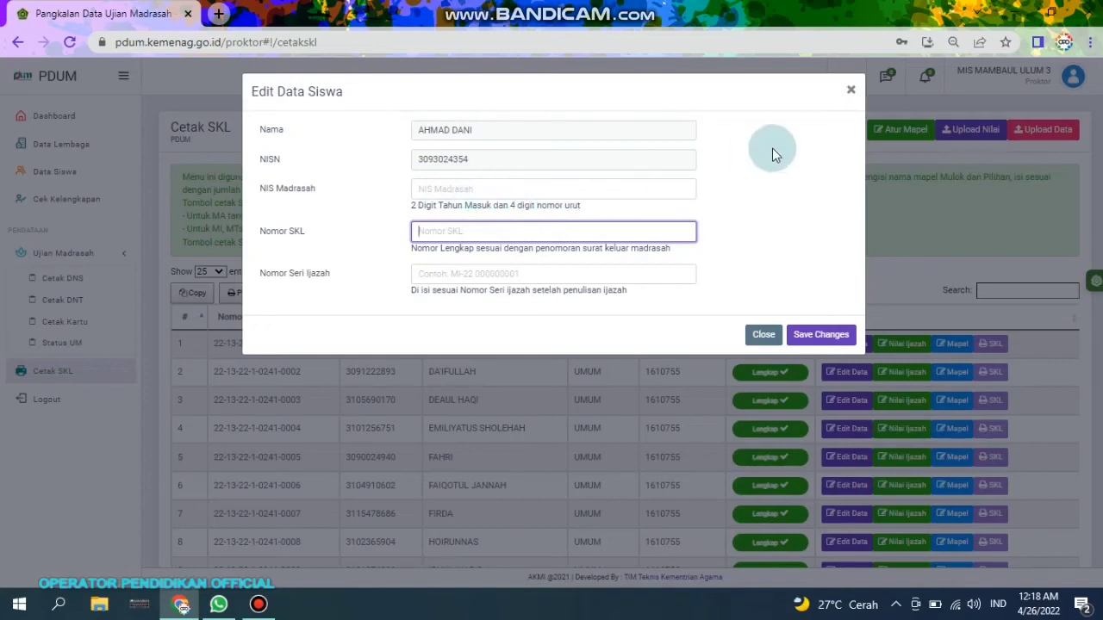
{"action": "left_click", "coordinate": [850, 88]}
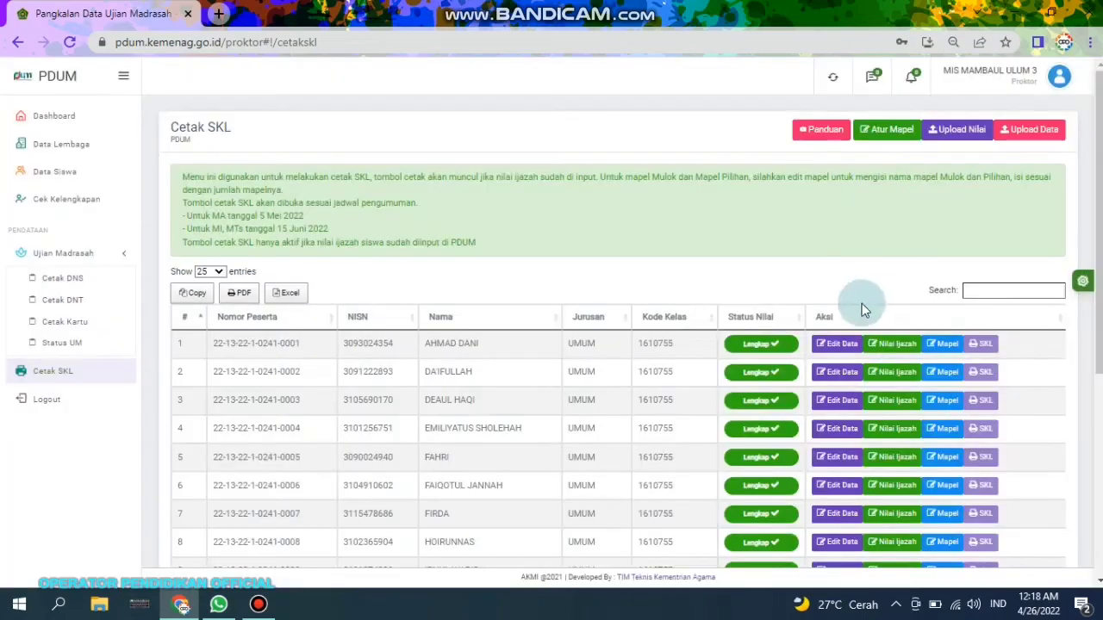
Set the first student's Al Qur'an Hadis diploma grade to 87 and save the grades.
{"action": "left_click", "coordinate": [898, 344]}
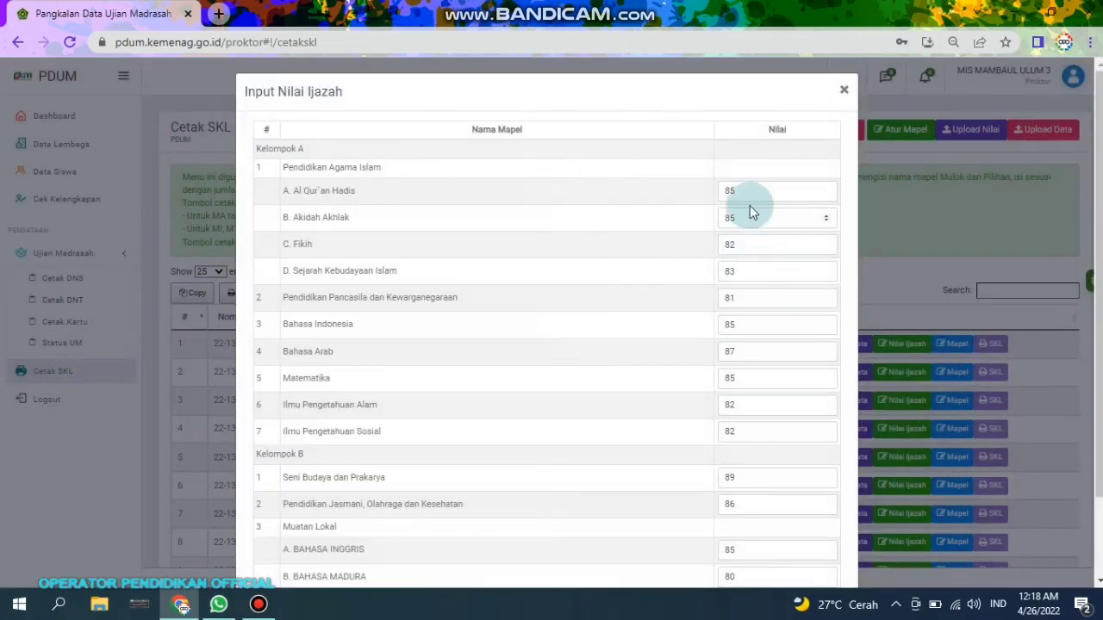
{"action": "scroll", "coordinate": [499, 291], "scroll_direction": "down", "scroll_amount": 2}
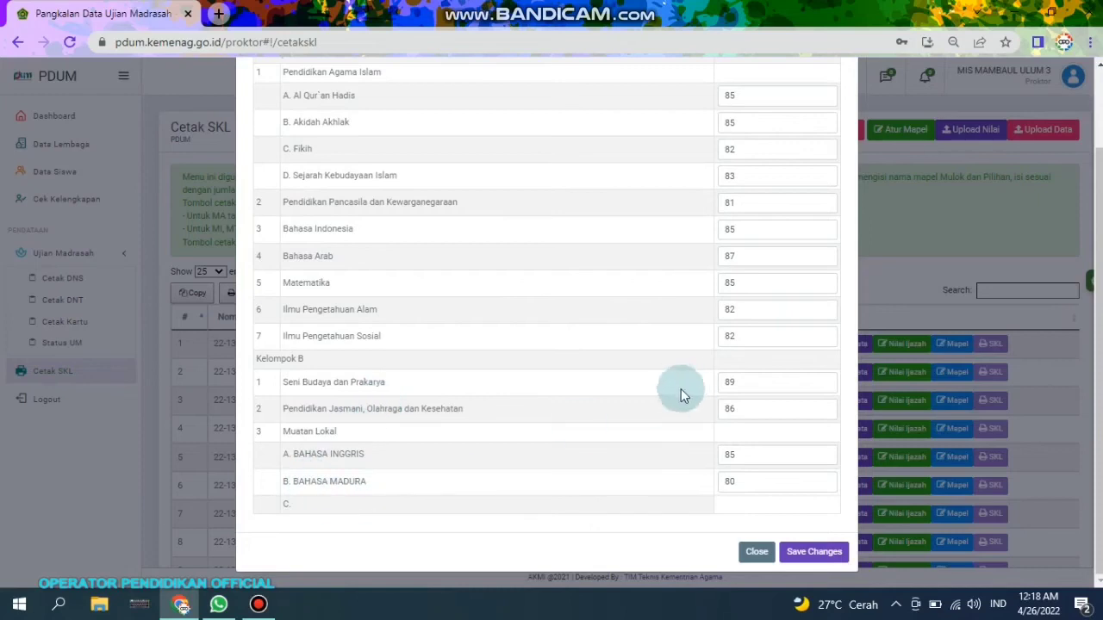
{"action": "left_click", "coordinate": [724, 229]}
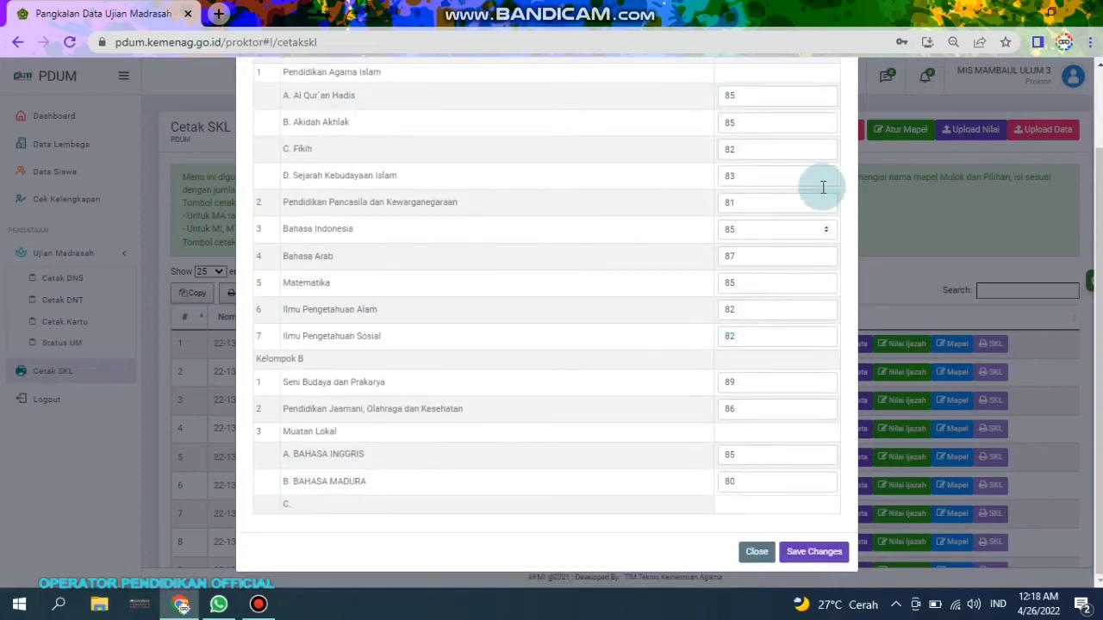
{"action": "left_click", "coordinate": [776, 409]}
{"action": "left_click", "coordinate": [764, 114]}
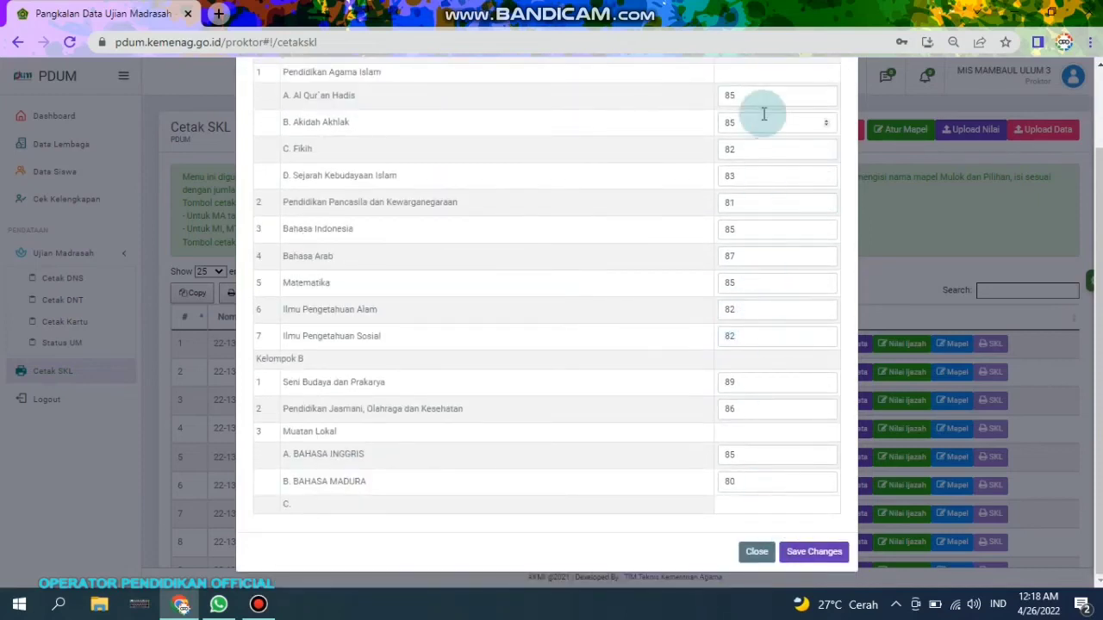
{"action": "left_click_drag", "start_coordinate": [763, 96], "coordinate": [719, 92]}
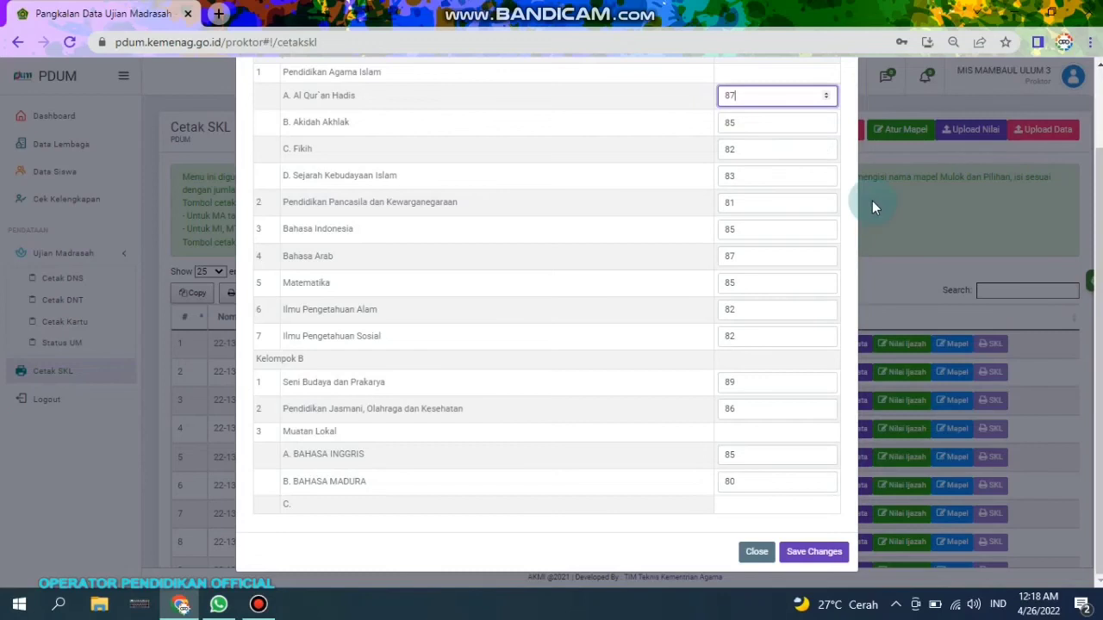
{"action": "scroll", "coordinate": [887, 207], "scroll_direction": "up", "scroll_amount": 1}
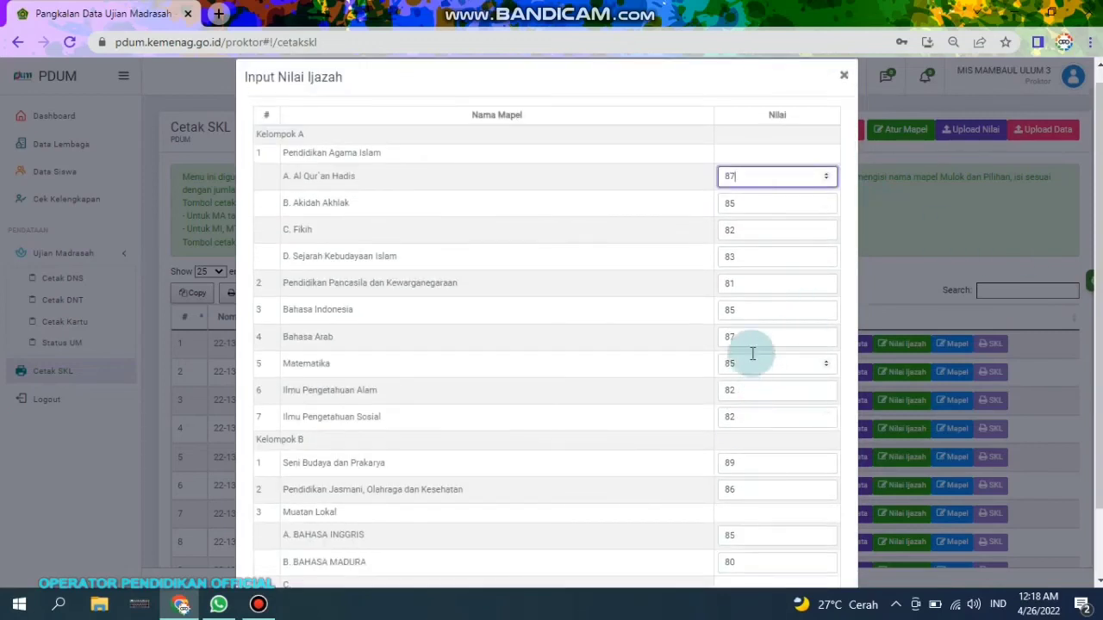
{"action": "scroll", "coordinate": [856, 434], "scroll_direction": "down", "scroll_amount": 1}
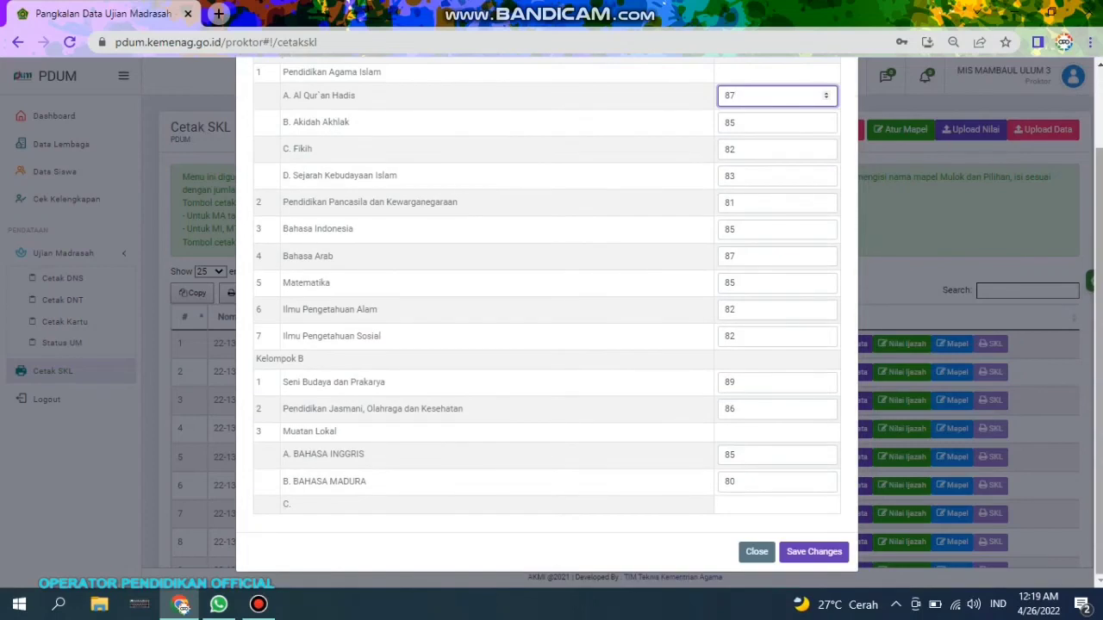
{"action": "left_click", "coordinate": [814, 551]}
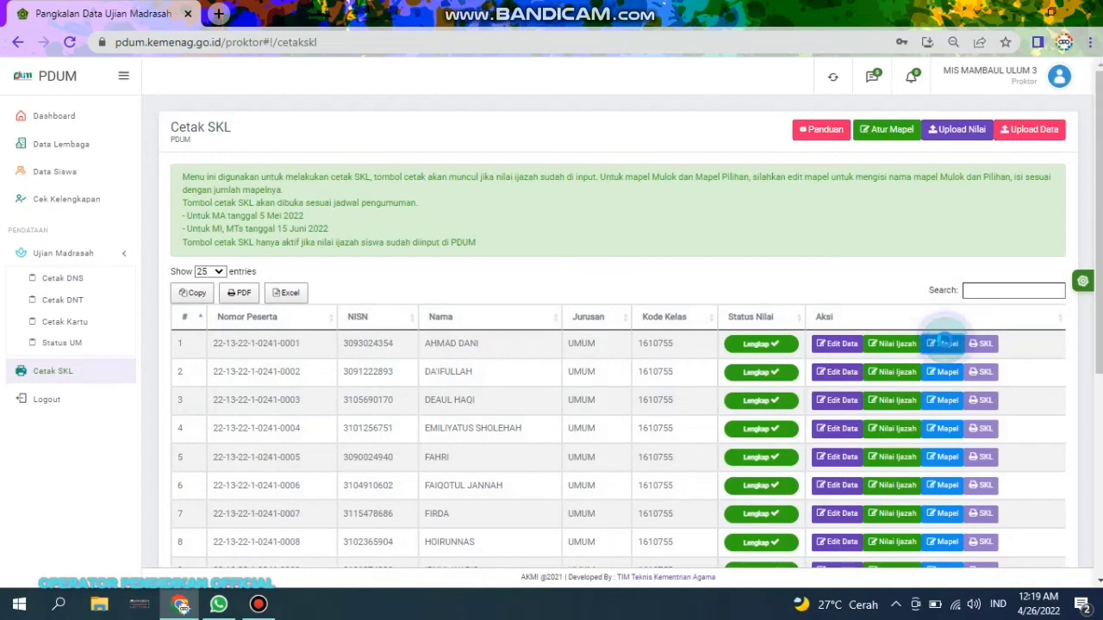
Examine the mapel scope options and Muatan Lokal subject names in the first student's diploma subject form and close it without saving.
{"action": "left_click", "coordinate": [946, 345]}
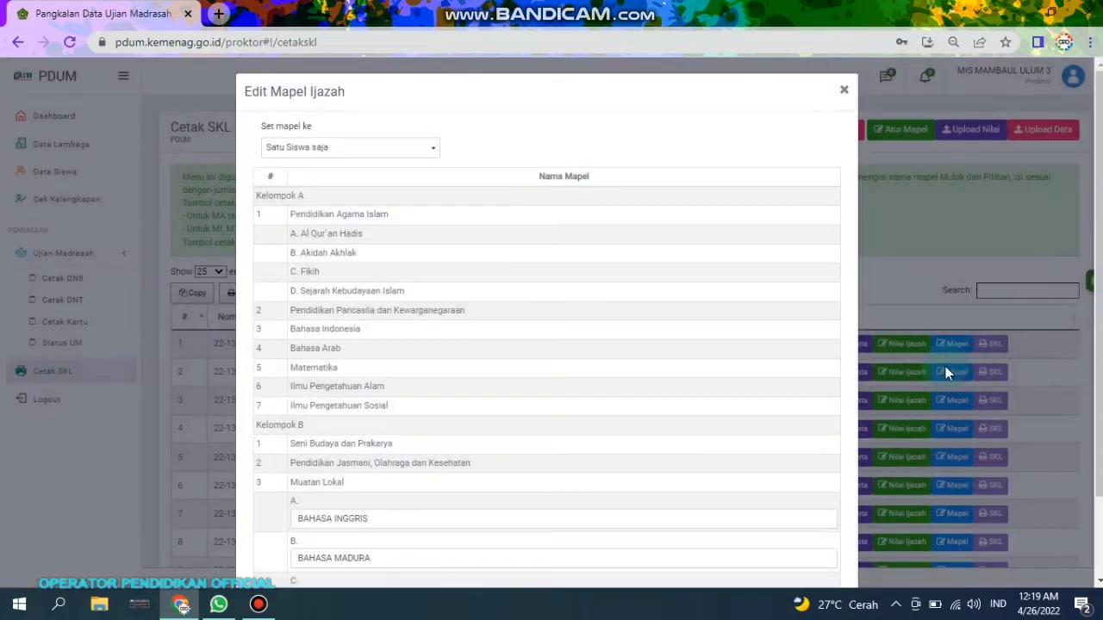
{"action": "left_click", "coordinate": [367, 154]}
{"action": "key", "text": "Down"}
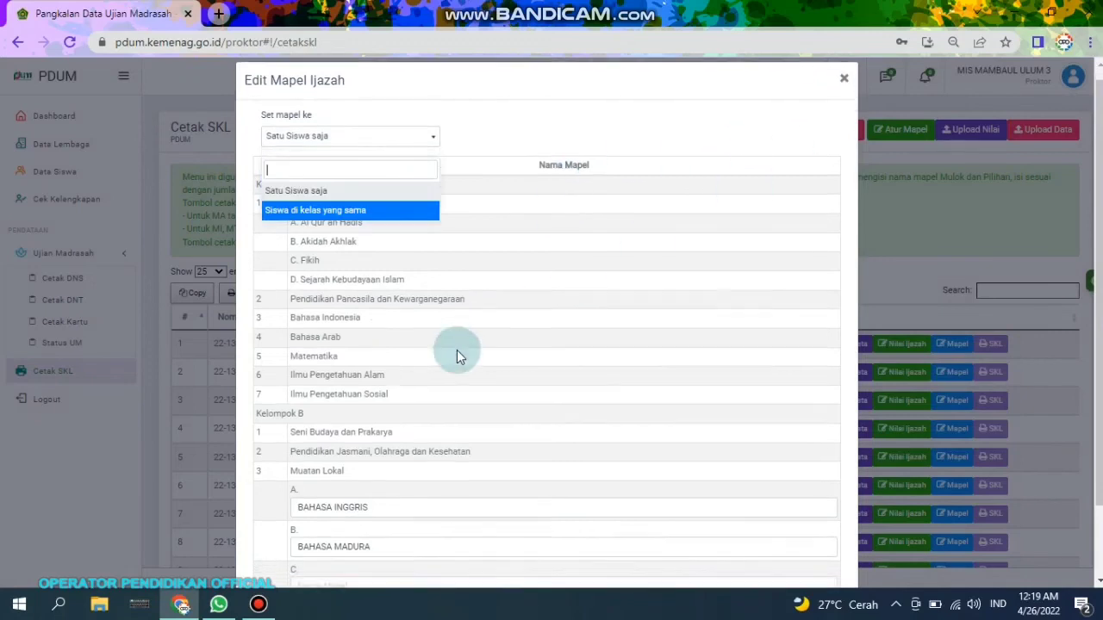
{"action": "left_click", "coordinate": [386, 515]}
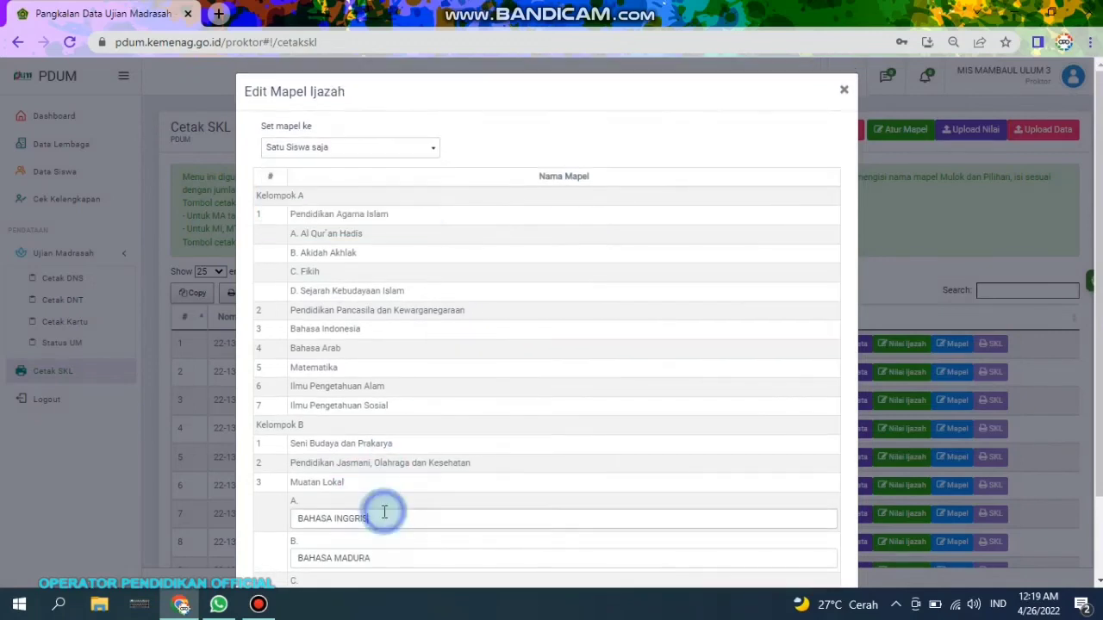
{"action": "scroll", "coordinate": [749, 441], "scroll_direction": "down", "scroll_amount": 1}
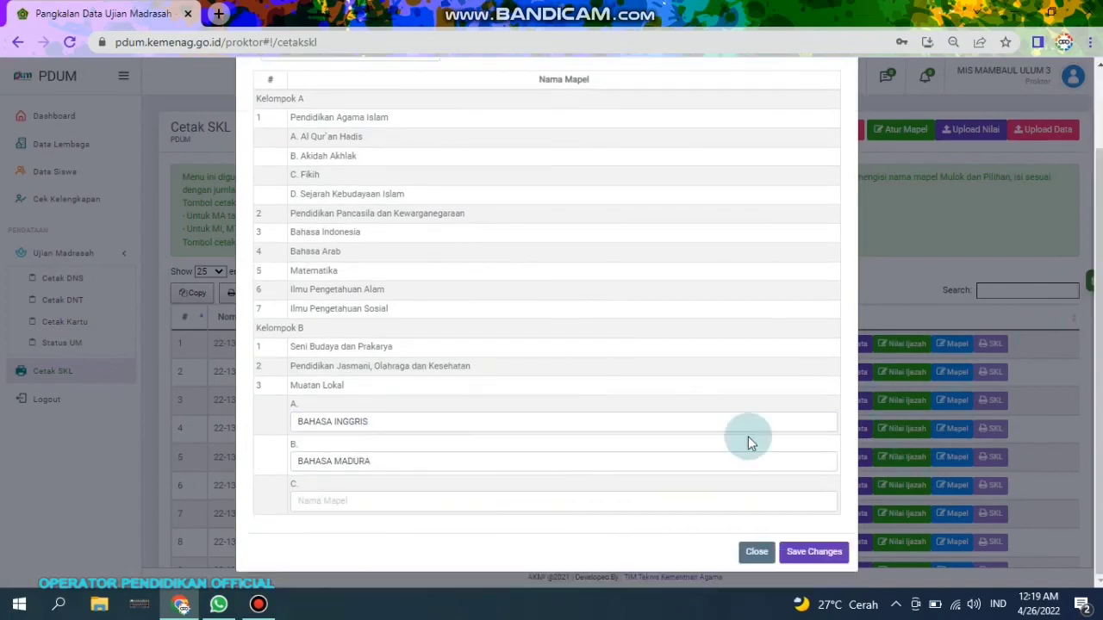
{"action": "left_click", "coordinate": [388, 463]}
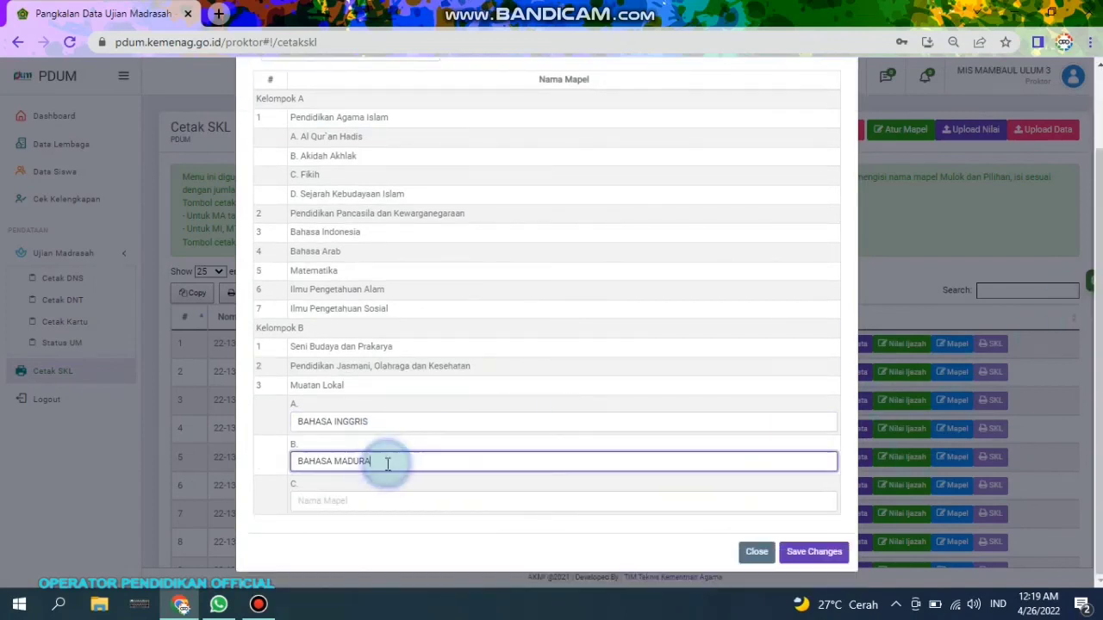
{"action": "left_click", "coordinate": [387, 421]}
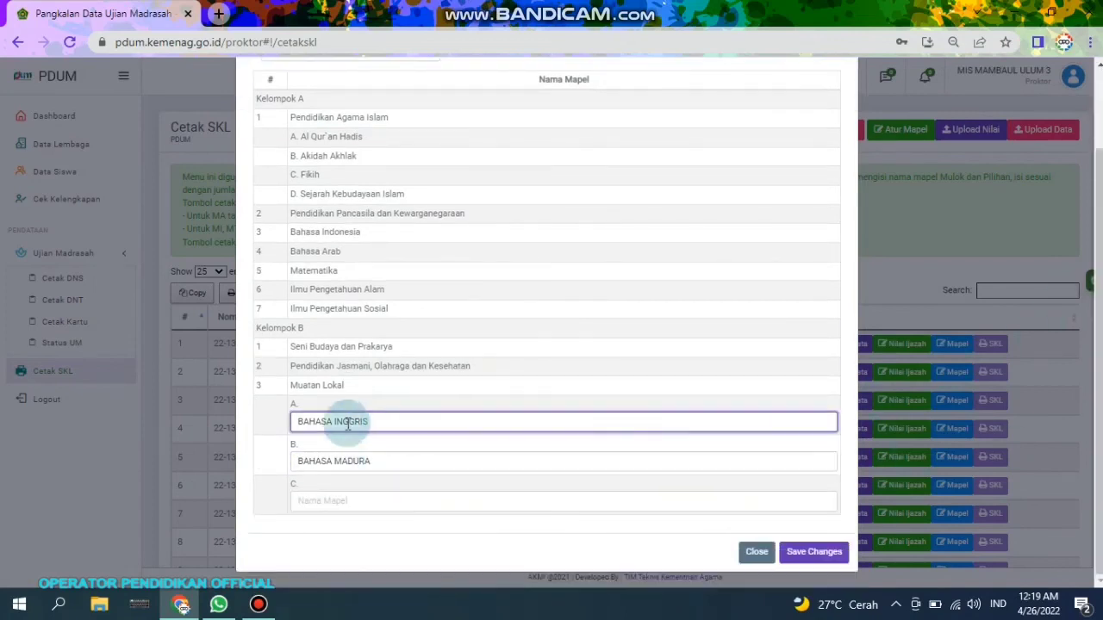
{"action": "left_click", "coordinate": [386, 462]}
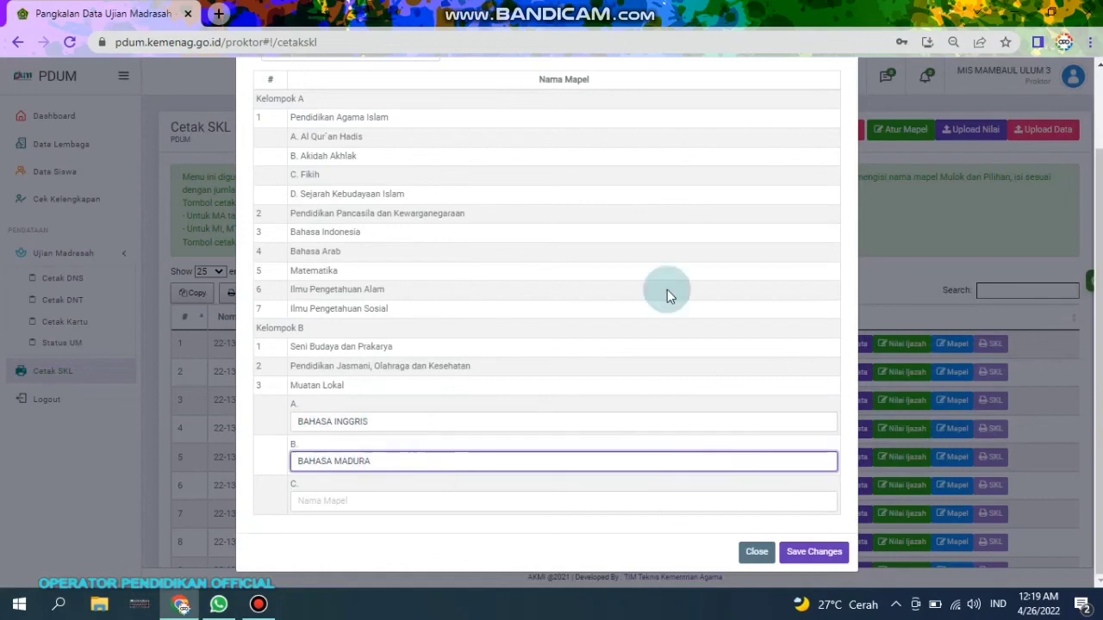
{"action": "left_click", "coordinate": [755, 551]}
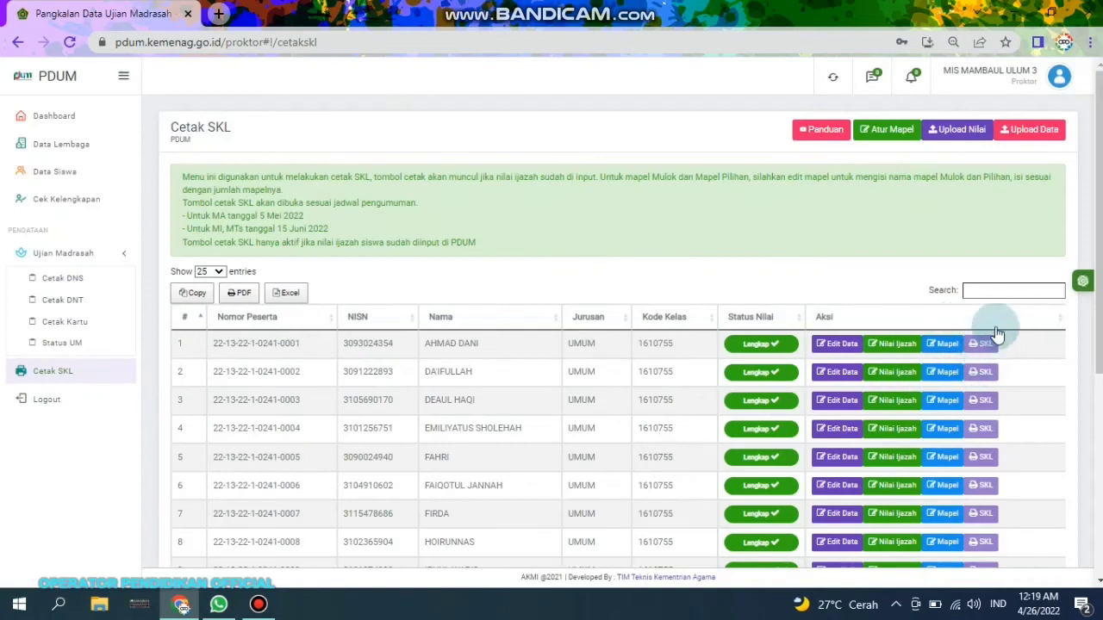
{"action": "left_click", "coordinate": [988, 359]}
{"action": "scroll", "coordinate": [716, 250], "scroll_direction": "down", "scroll_amount": 1}
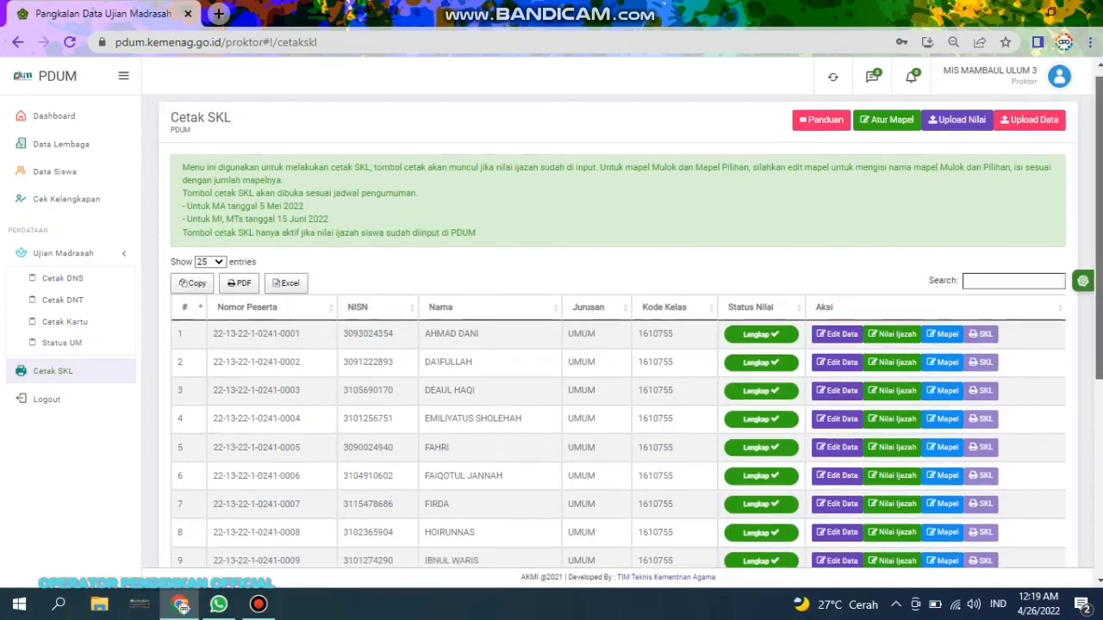
{"action": "left_click", "coordinate": [438, 141]}
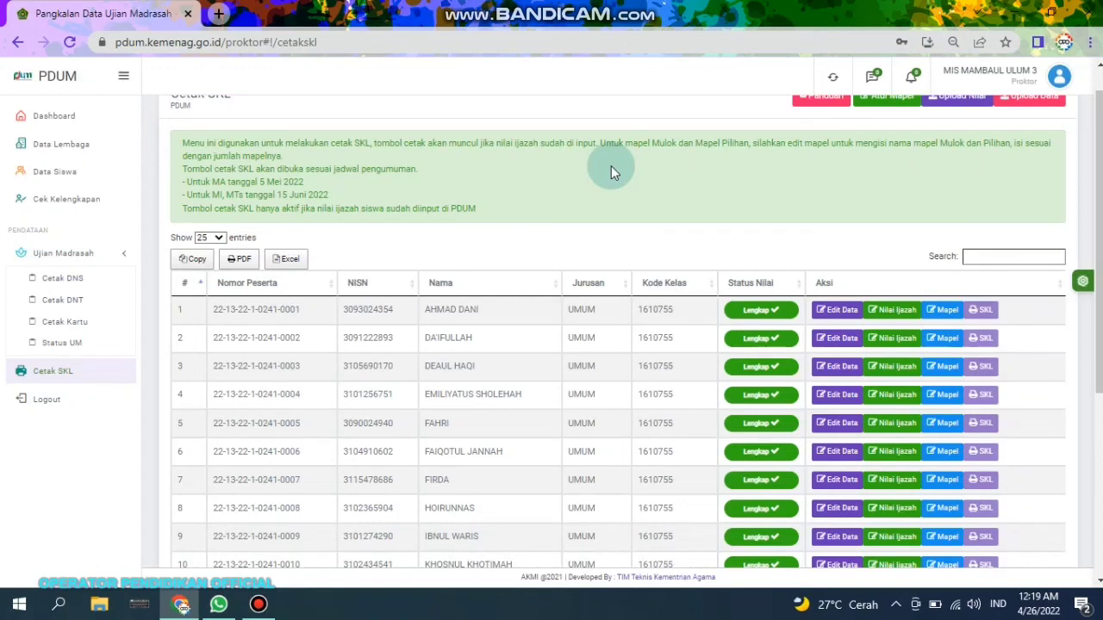
{"action": "scroll", "coordinate": [1098, 258], "scroll_direction": "up", "scroll_amount": 1}
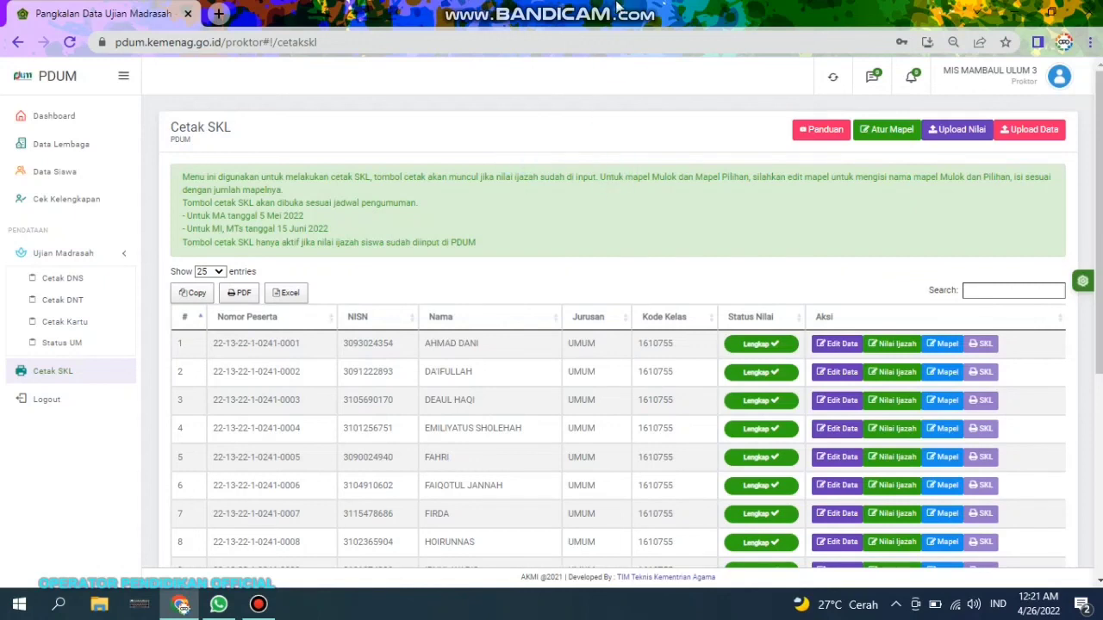
{"action": "mouse_move", "coordinate": [617, 5]}
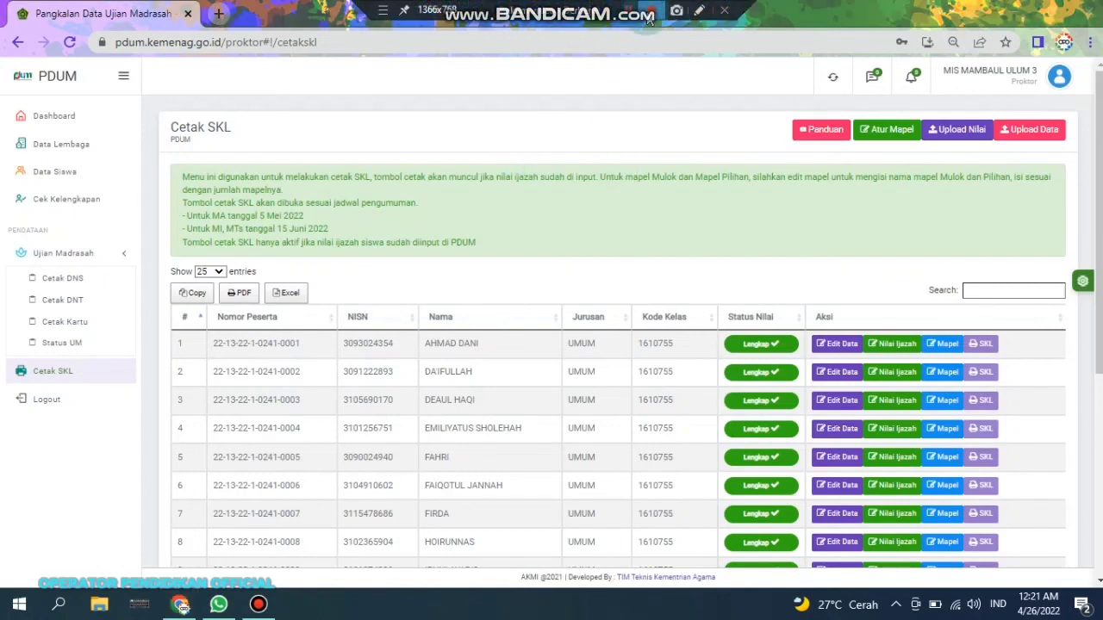